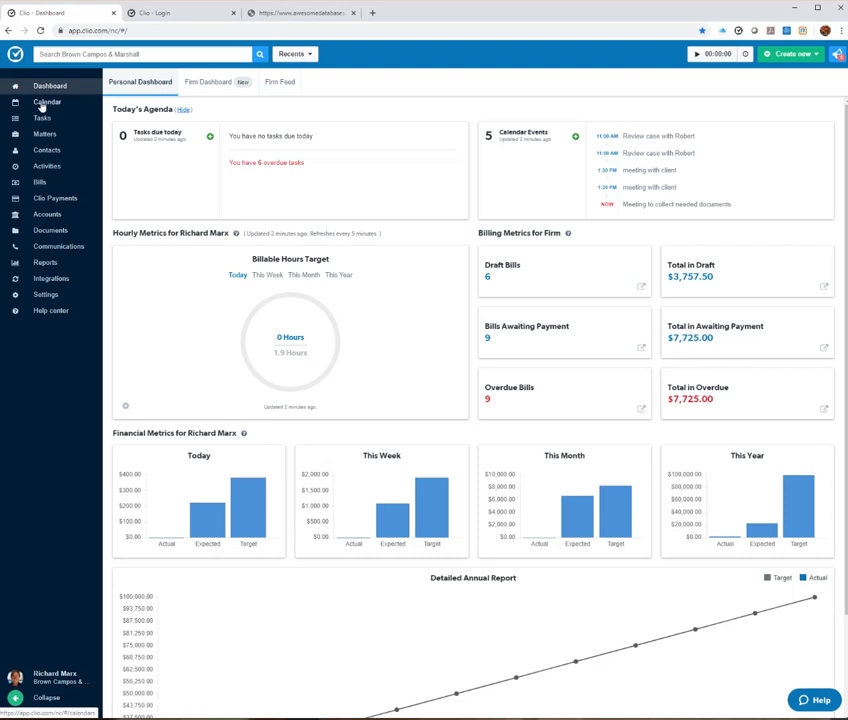
Step: Go to the Calendar and show the More menu of additional calendar options
left_click(46, 102)
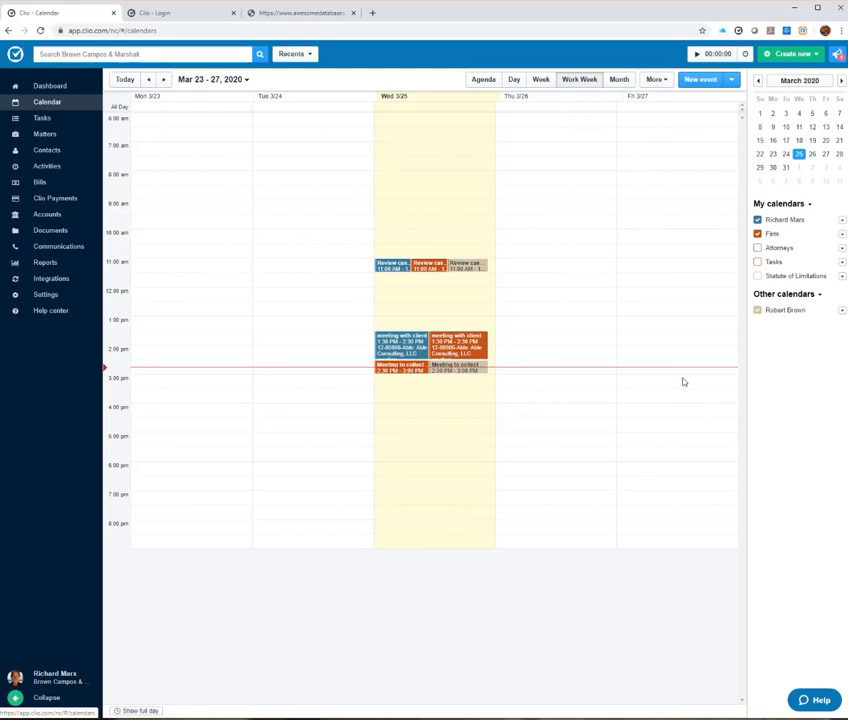
left_click(660, 80)
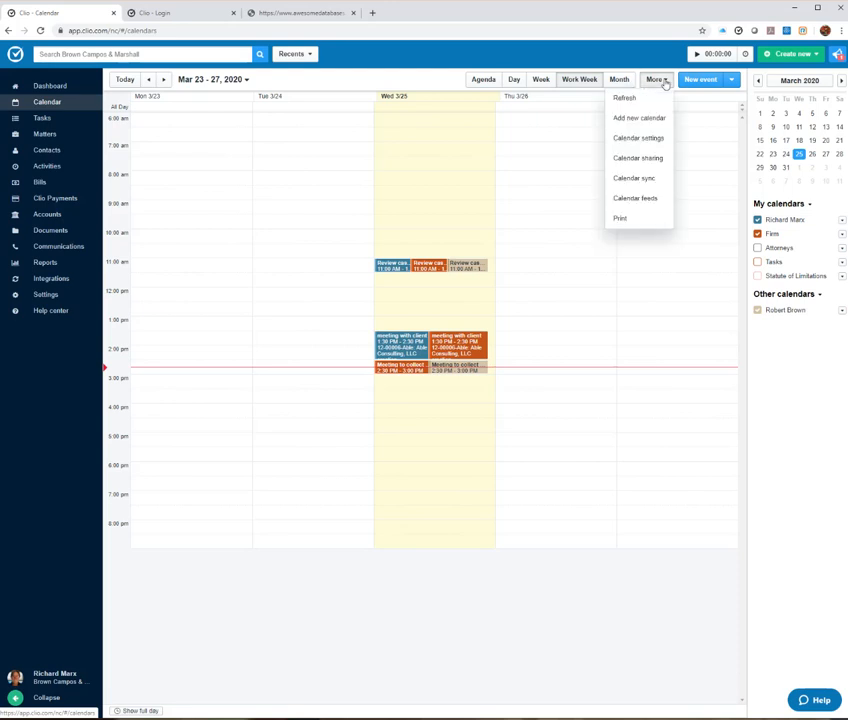
Step: Share your calendar with the Firm group at Editor permission, then view the 11 AM case review
left_click(628, 160)
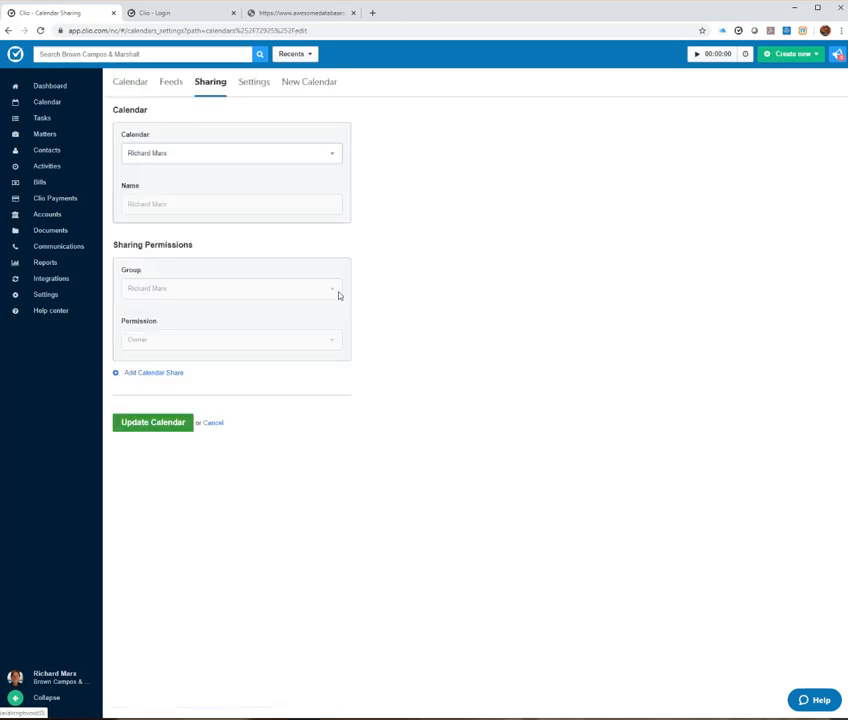
left_click(150, 373)
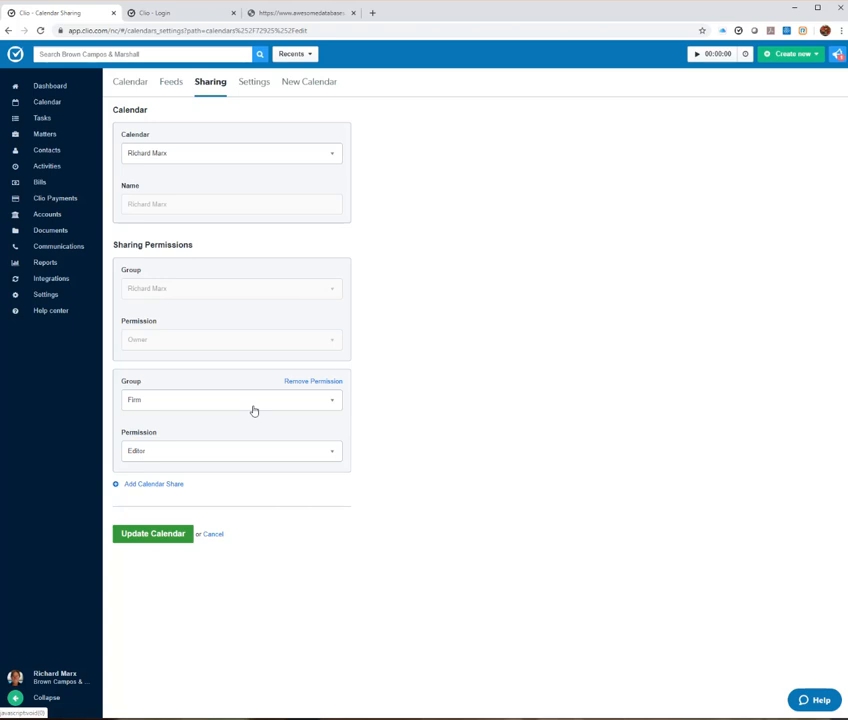
left_click(148, 537)
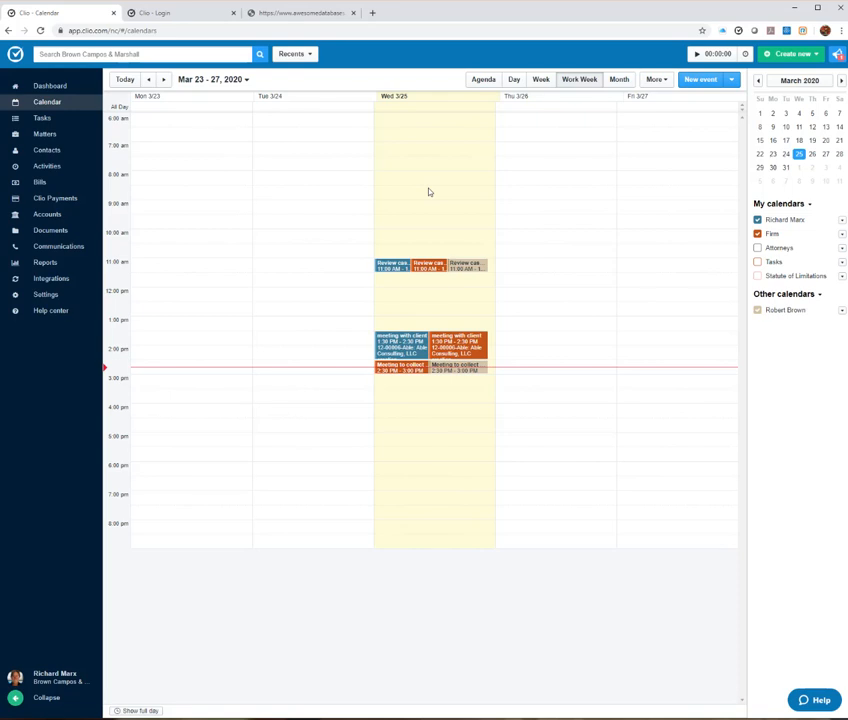
left_click(392, 268)
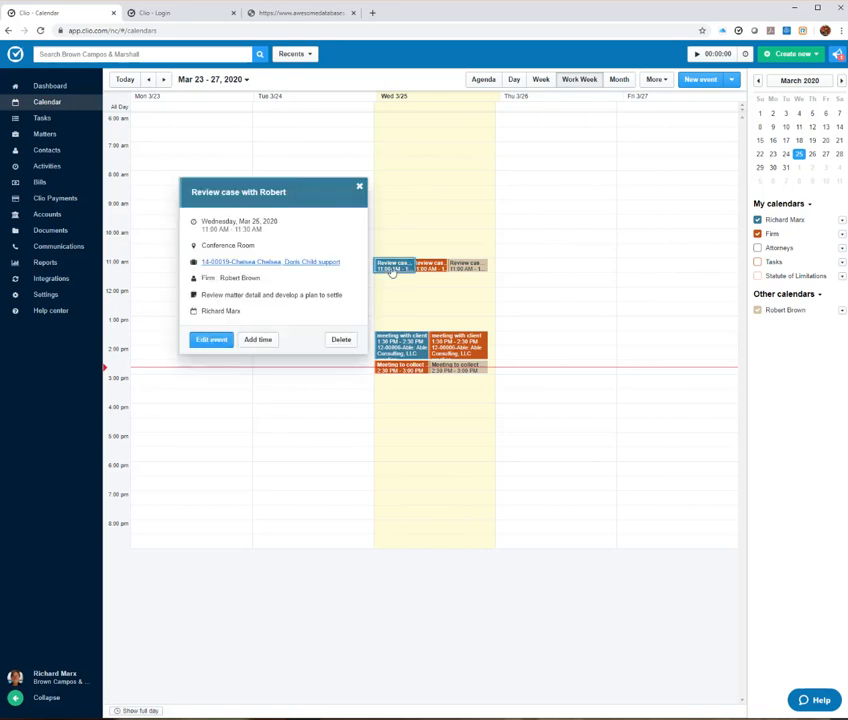
left_click(210, 341)
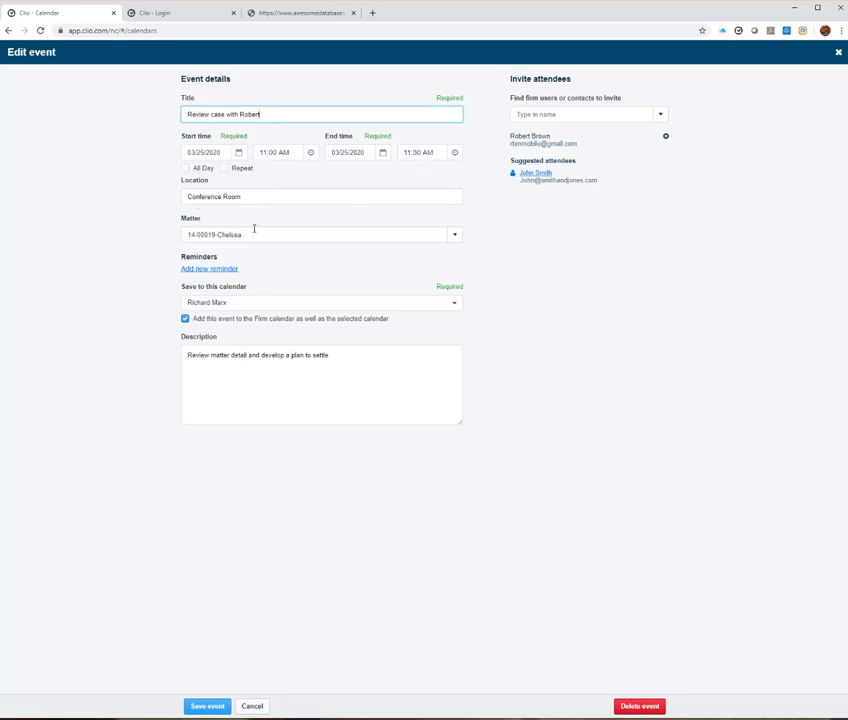
left_click(278, 235)
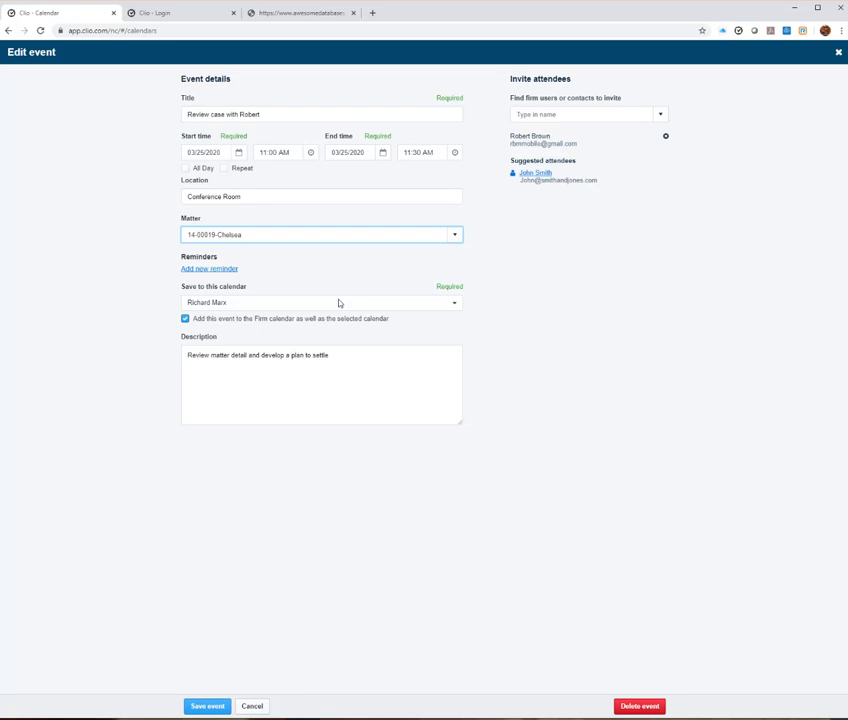
left_click(660, 117)
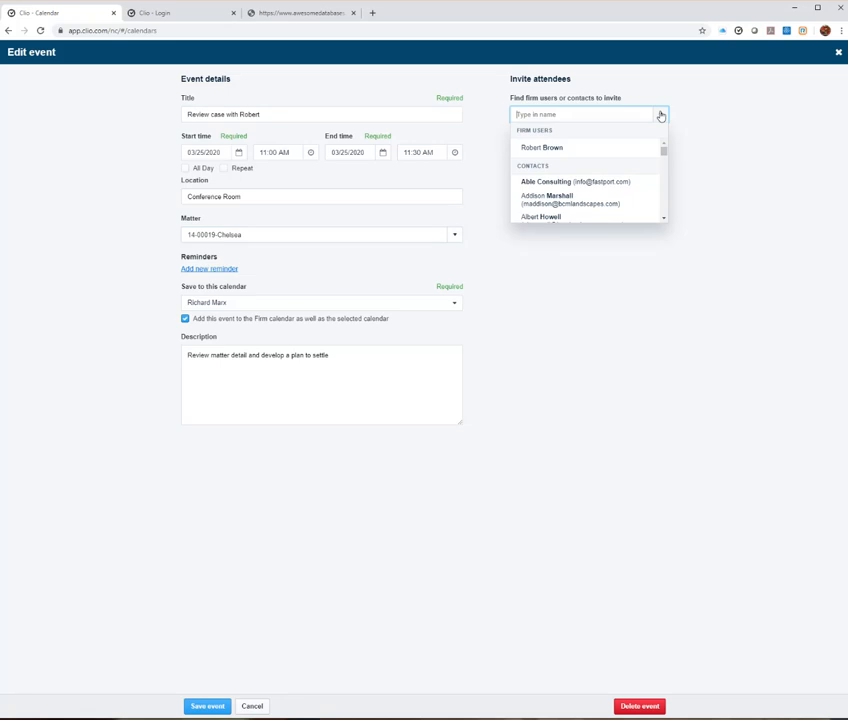
left_click(539, 148)
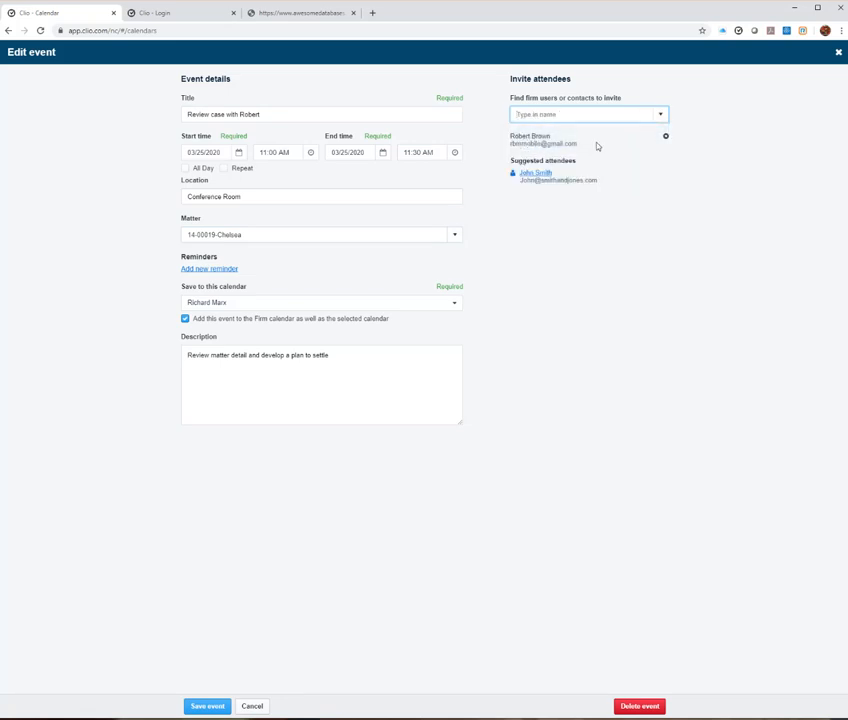
left_click(207, 708)
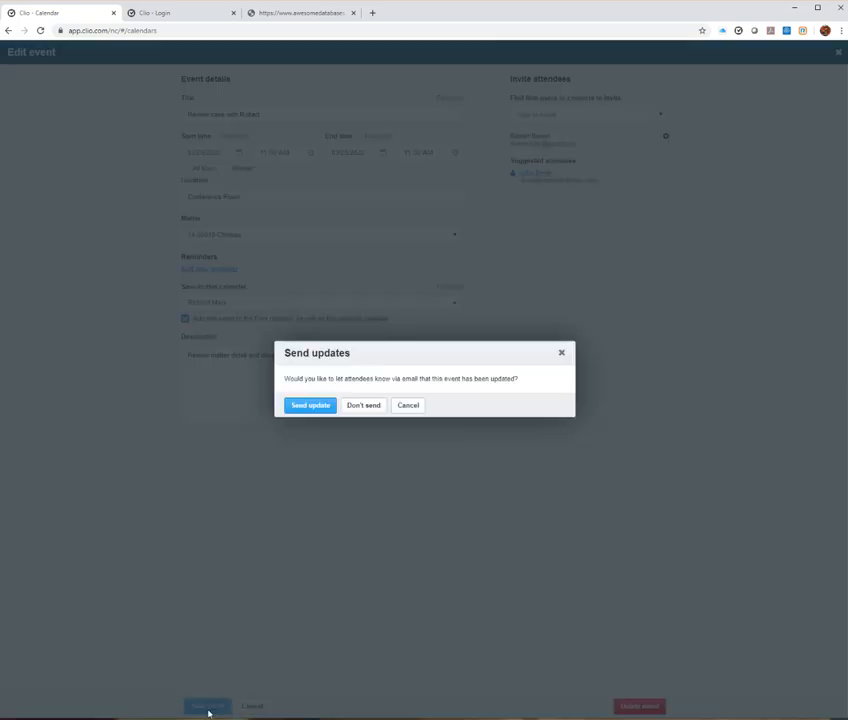
left_click(363, 406)
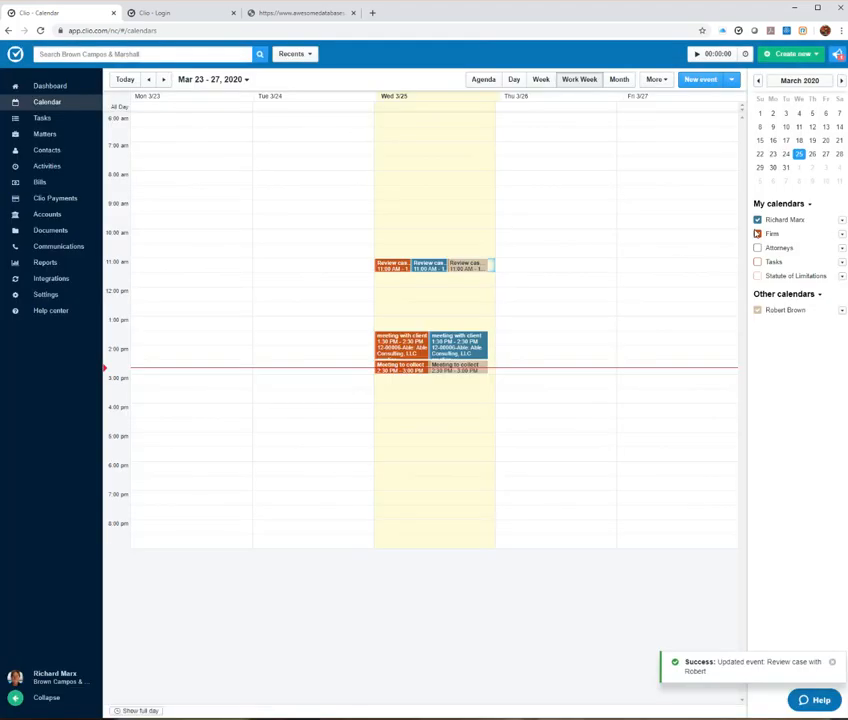
left_click(757, 233)
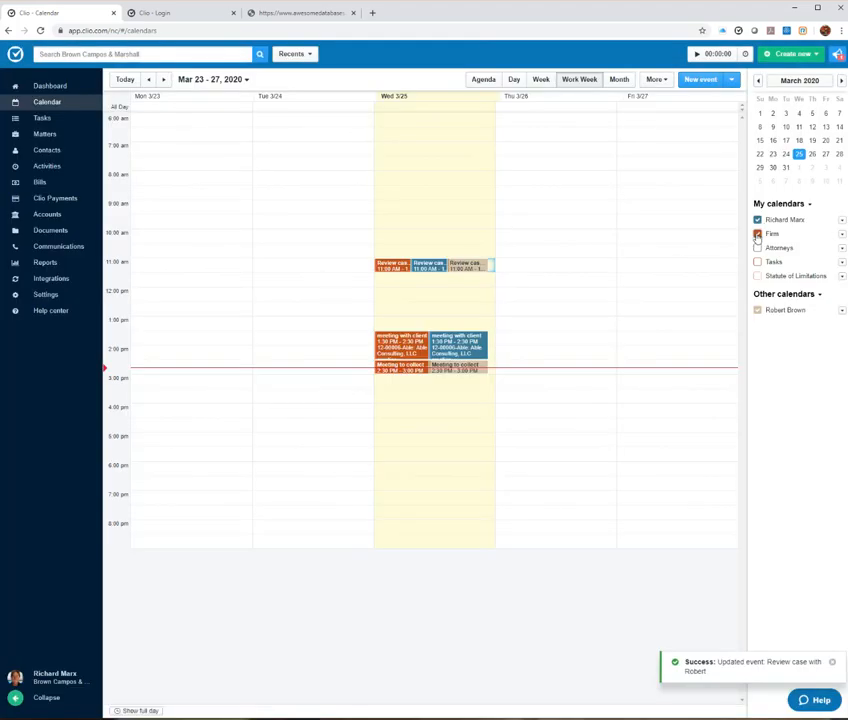
left_click(757, 310)
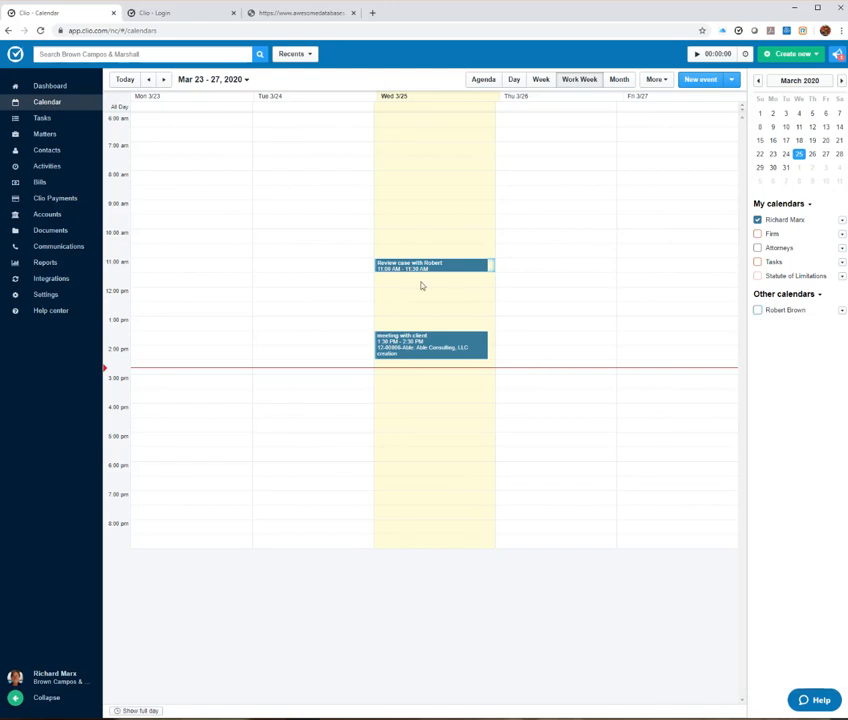
left_click(759, 312)
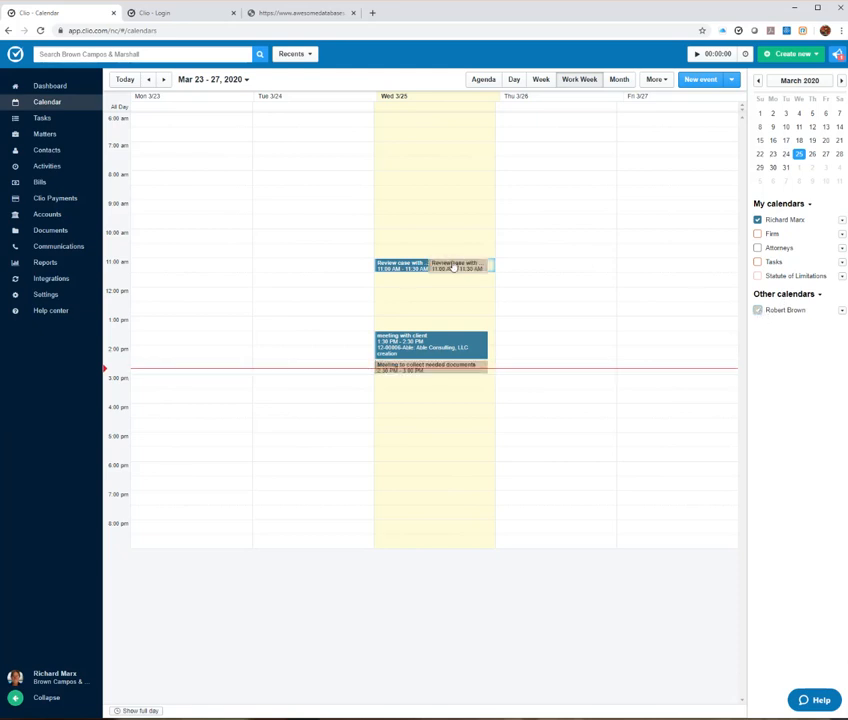
left_click(758, 234)
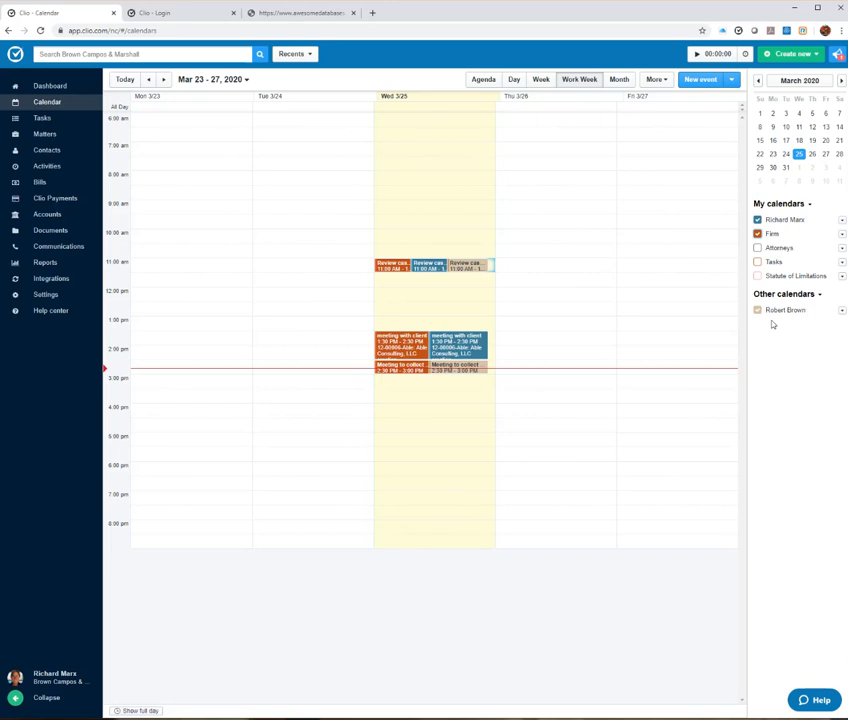
left_click(842, 221)
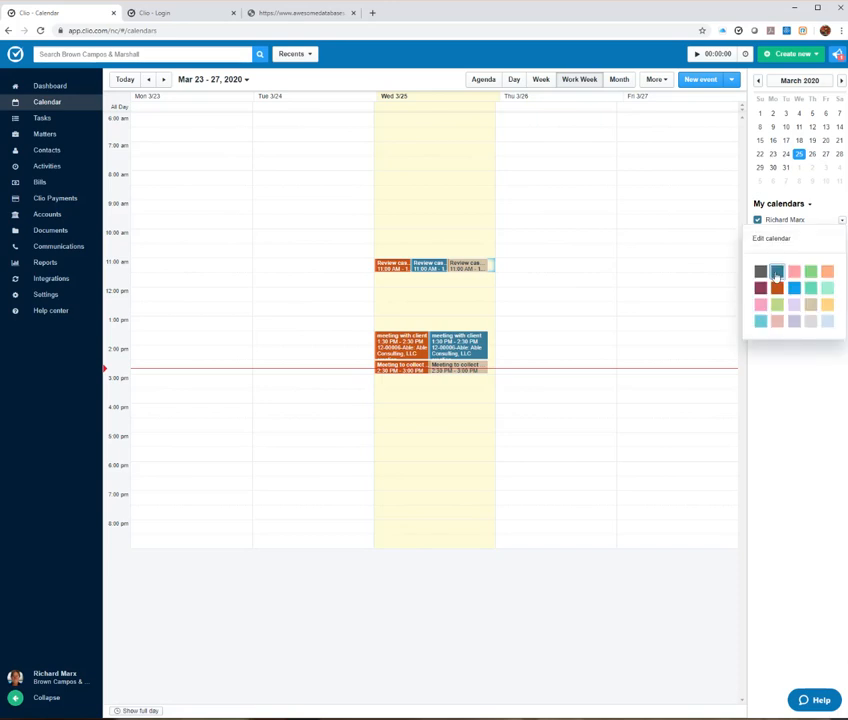
left_click(780, 398)
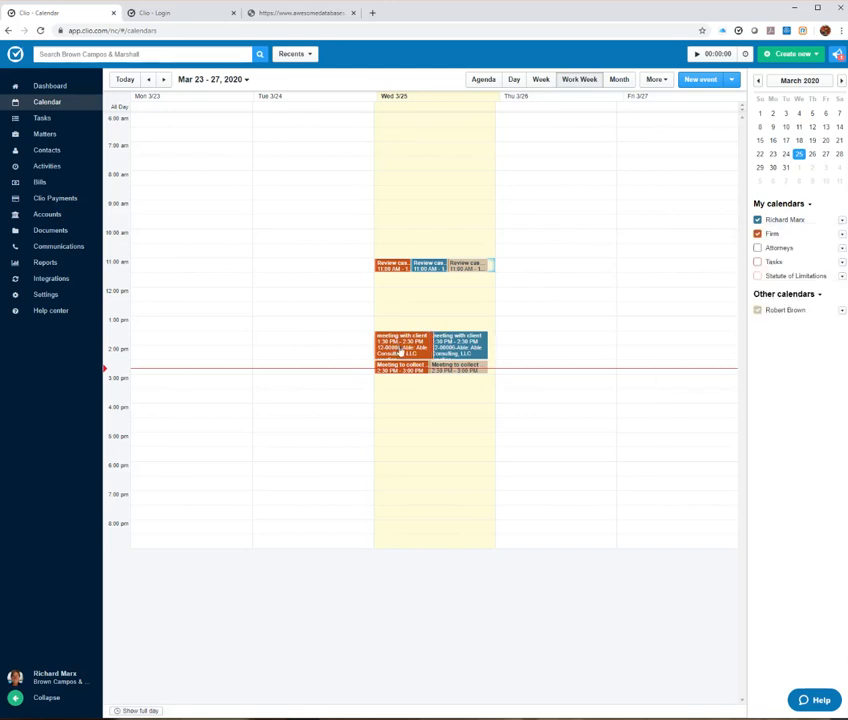
Step: Invite the chosen contact to Wednesday's 1:30 PM meeting with client and save the event
left_click(438, 345)
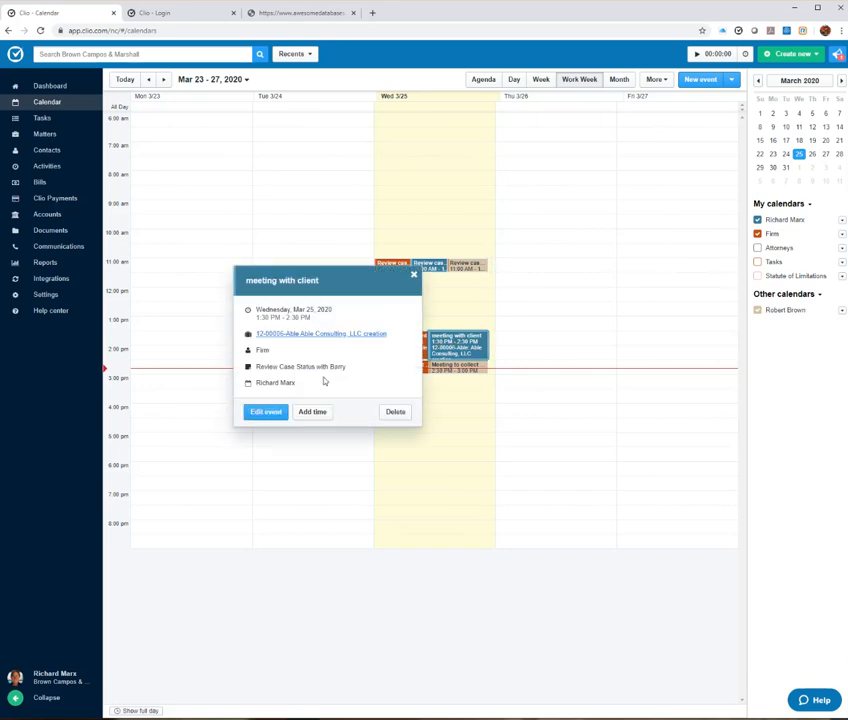
left_click(260, 411)
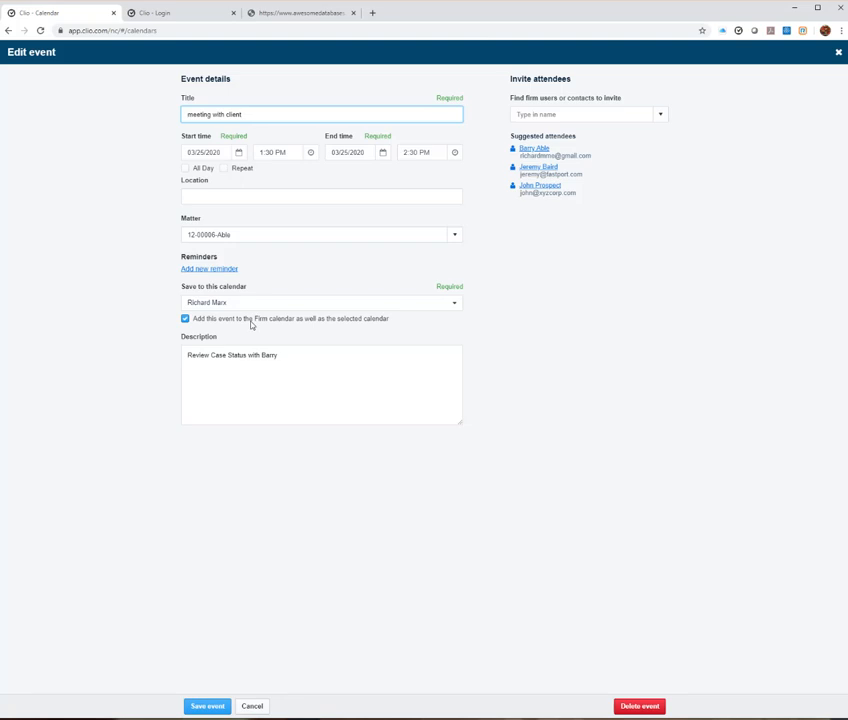
left_click(661, 117)
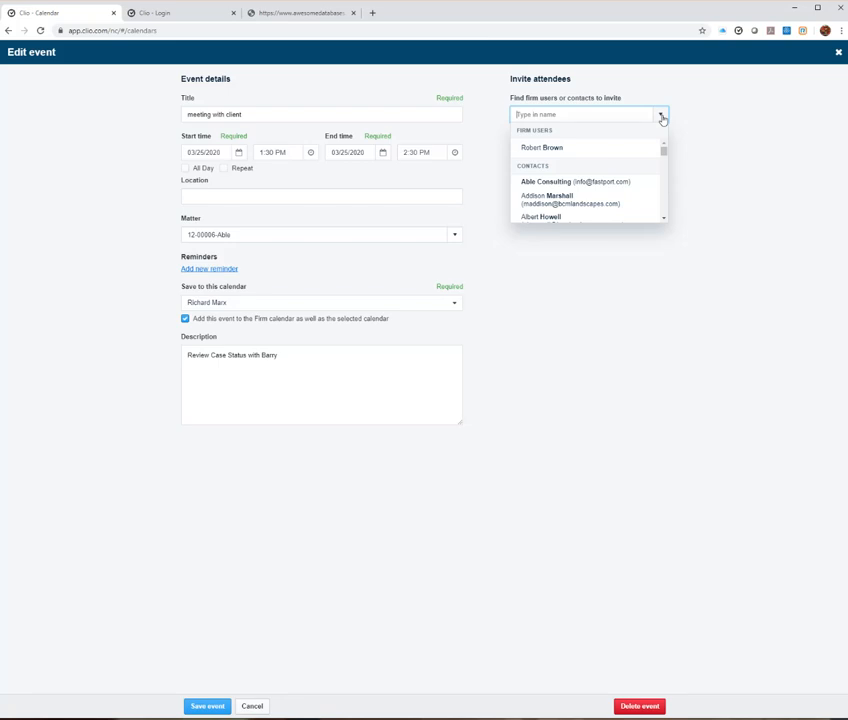
scroll(595, 187, "down", 1)
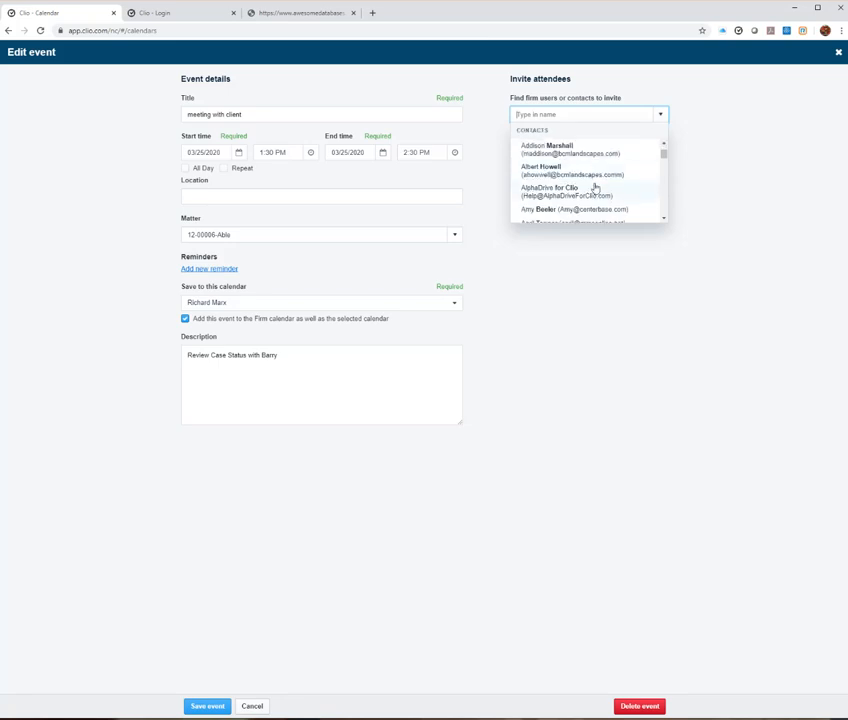
scroll(595, 187, "down", 1)
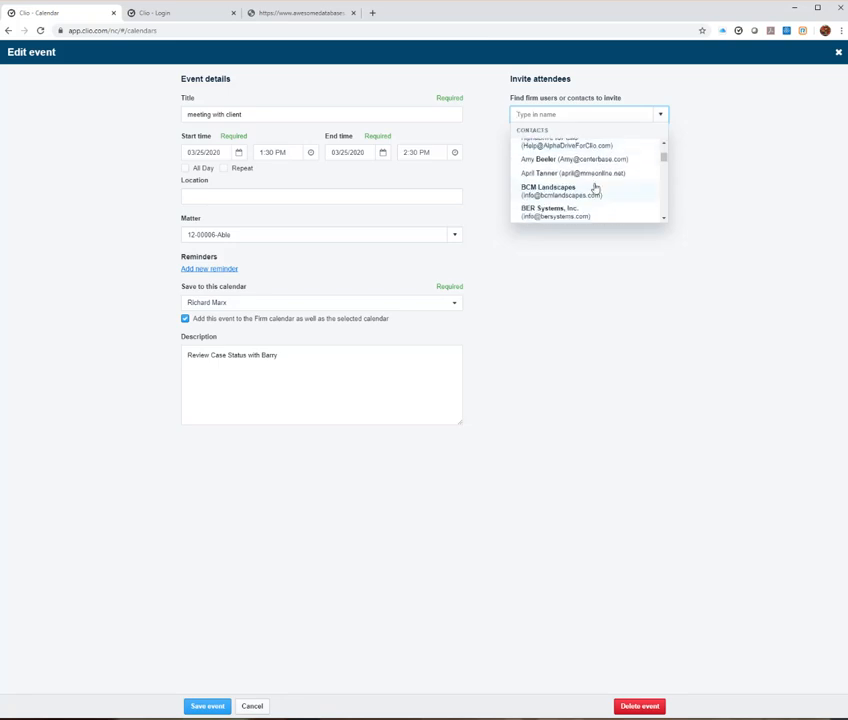
left_click(531, 173)
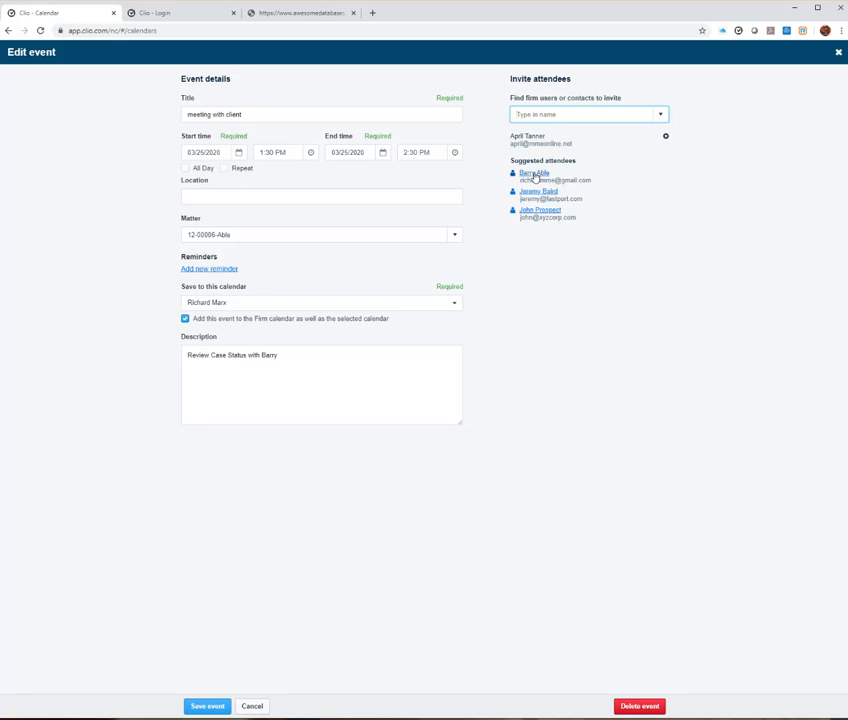
left_click(203, 706)
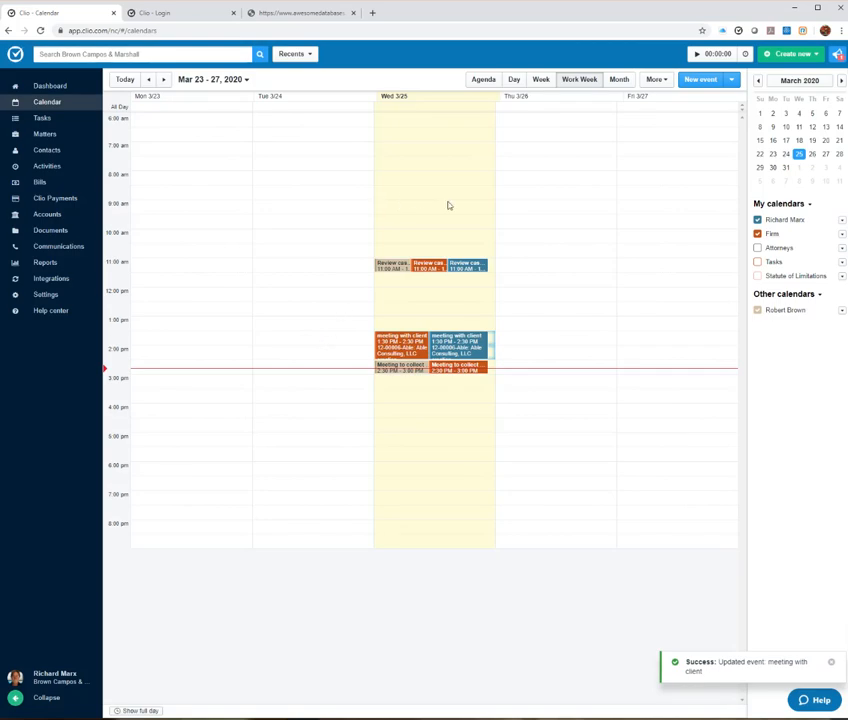
left_click(407, 369)
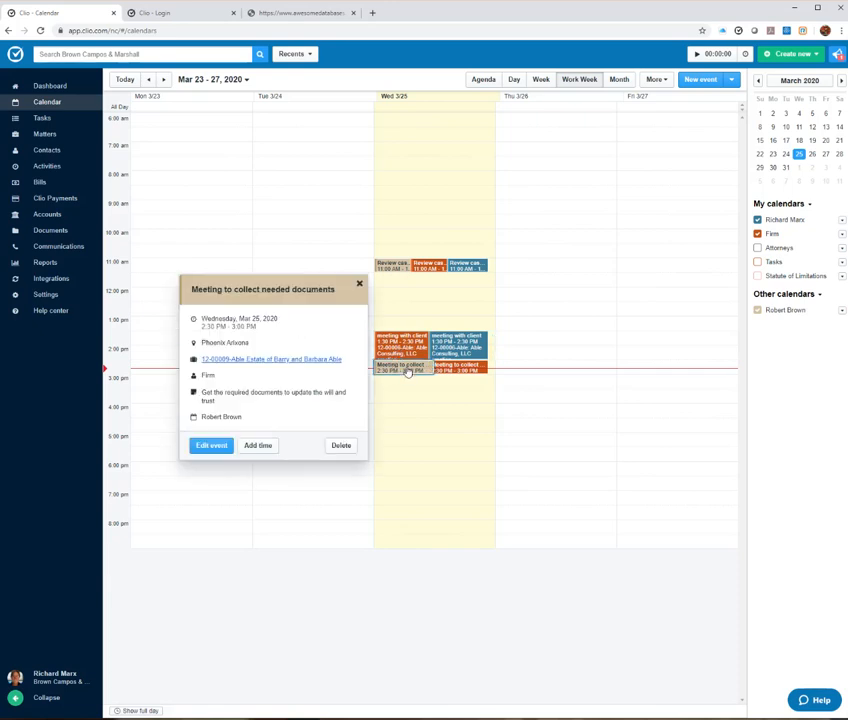
Step: Save the 2:30 PM documents meeting without notifying attendees, then switch to Awesome Databases
left_click(205, 446)
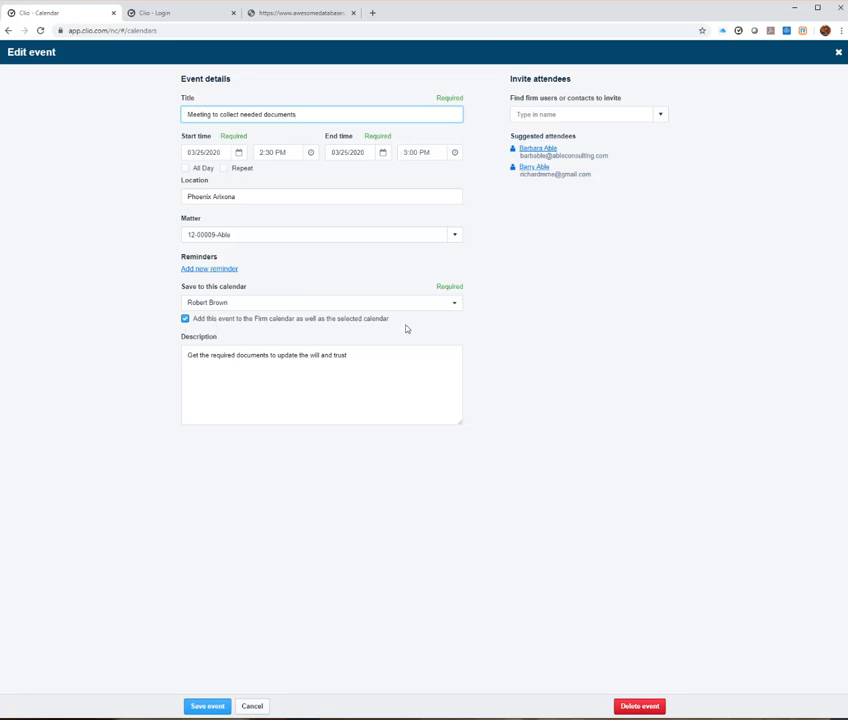
left_click(207, 707)
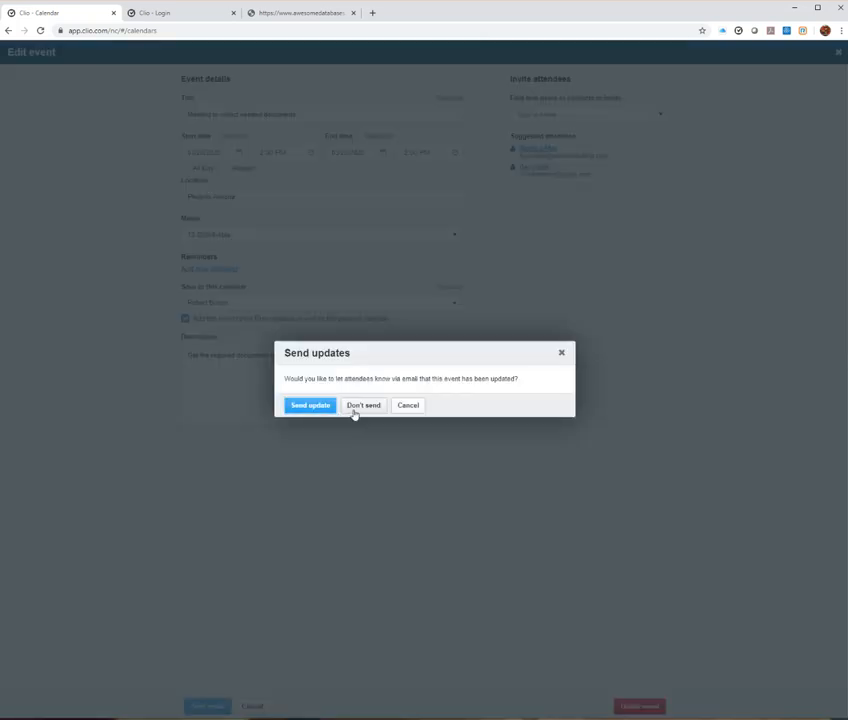
left_click(363, 405)
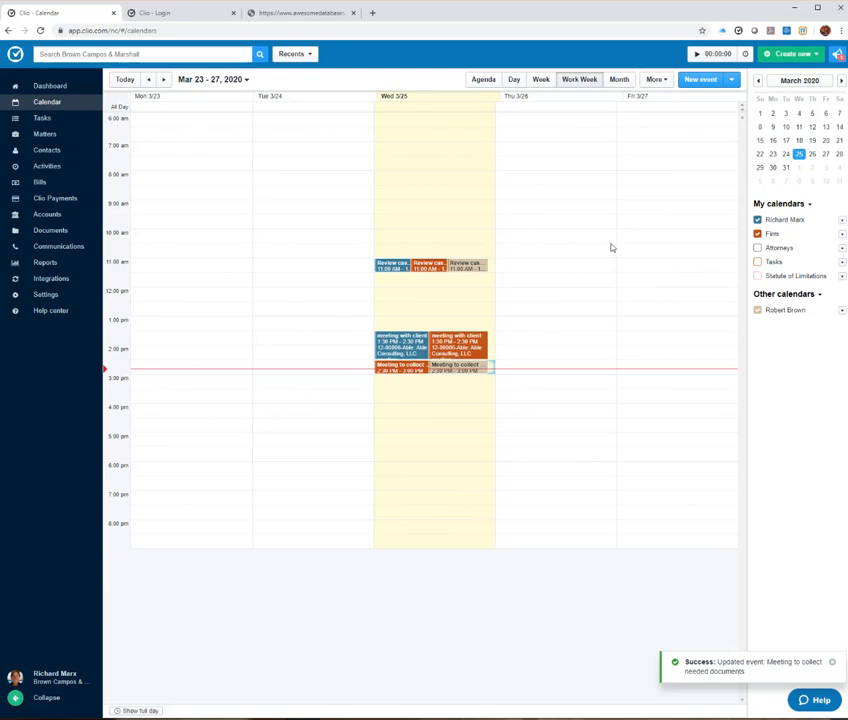
left_click(310, 15)
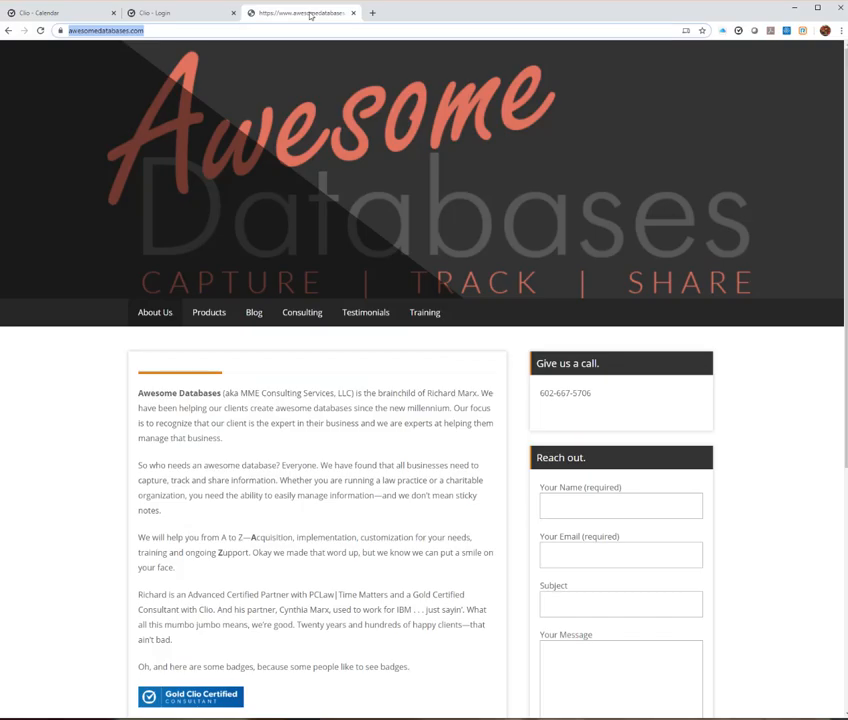